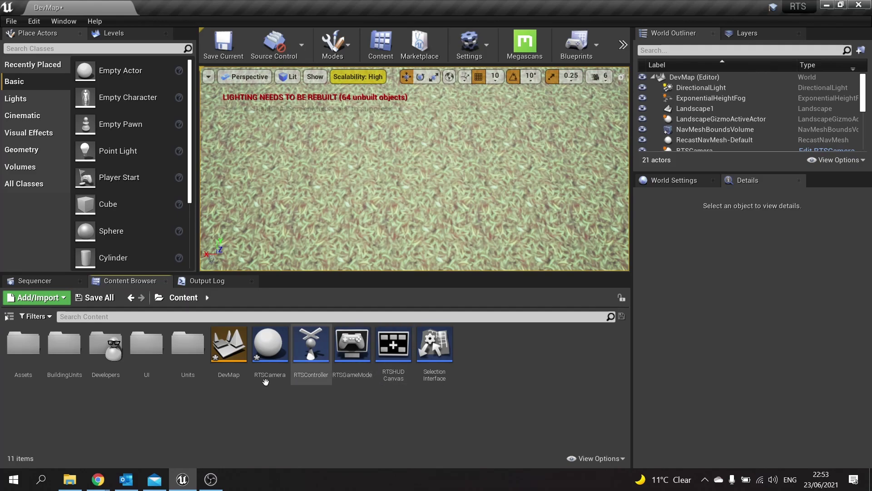
Open the RTSCamera blueprint and bring the Move Up function's Normalize nodes into view
left_click(272, 359)
double_click(272, 355)
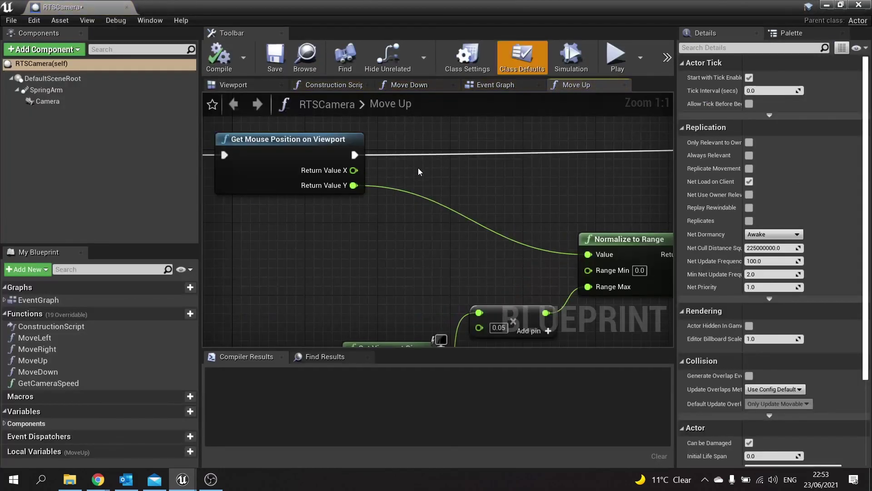
right_click_drag(548, 223, 478, 232)
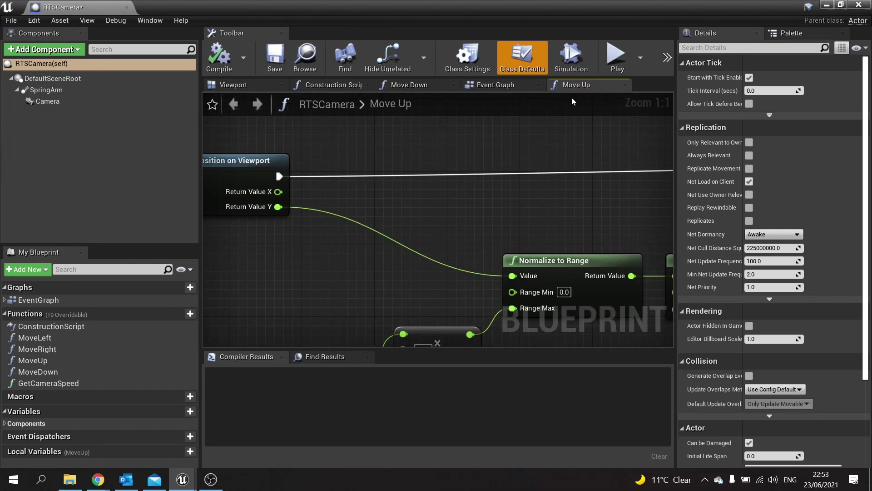
right_click_drag(245, 241, 489, 241)
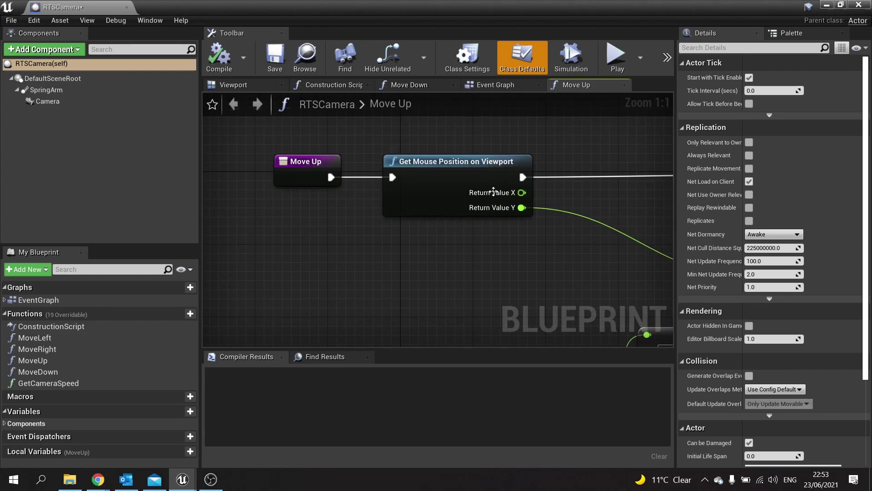
right_click_drag(546, 230, 421, 215)
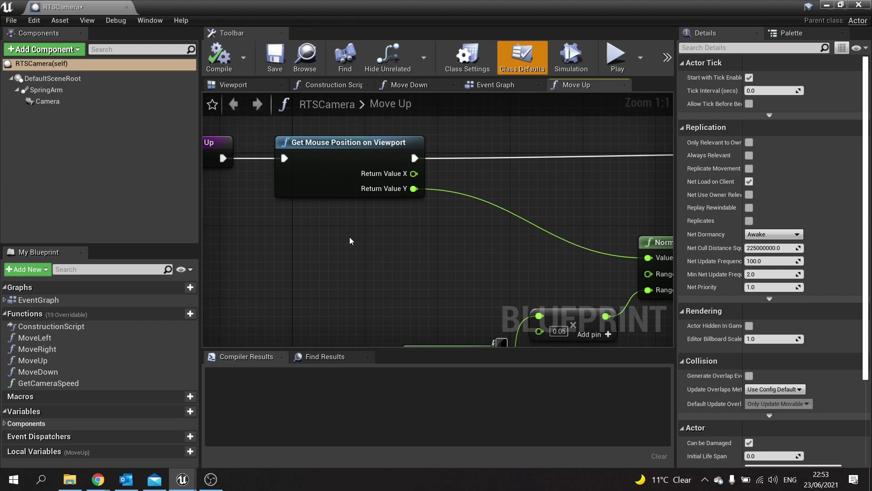
Add a Get Viewport Scale node and recombine the mouse position Return Value into one Vector2D pin
right_click(354, 250)
type("vie")
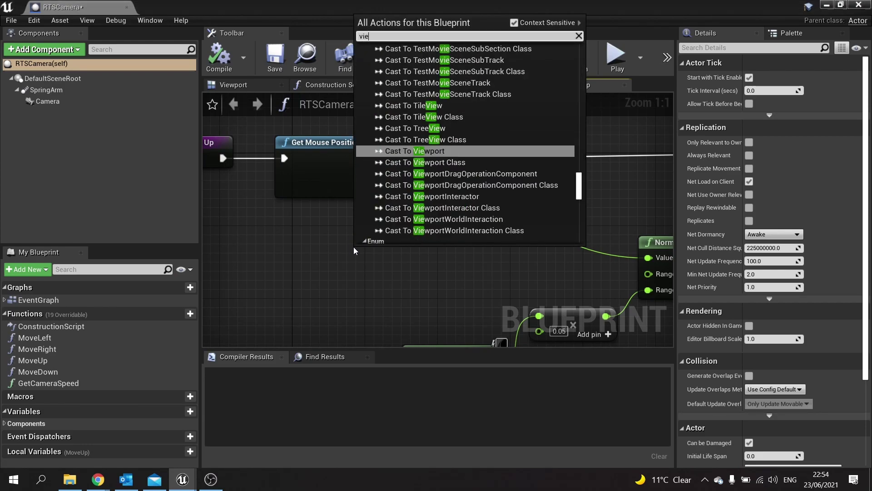
type("wport sca")
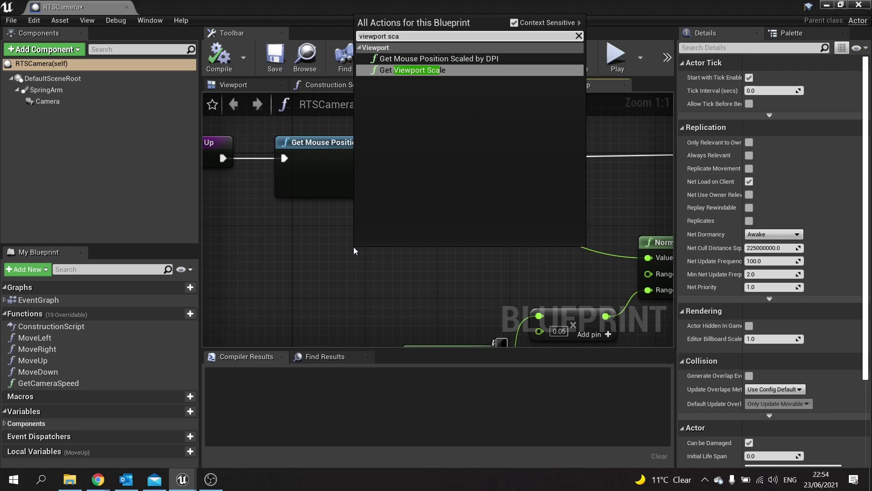
left_click(412, 71)
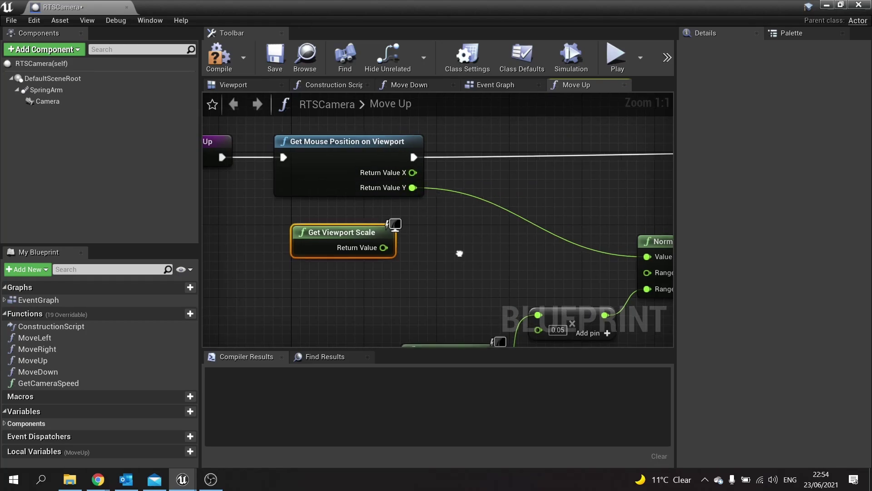
right_click_drag(459, 251, 424, 246)
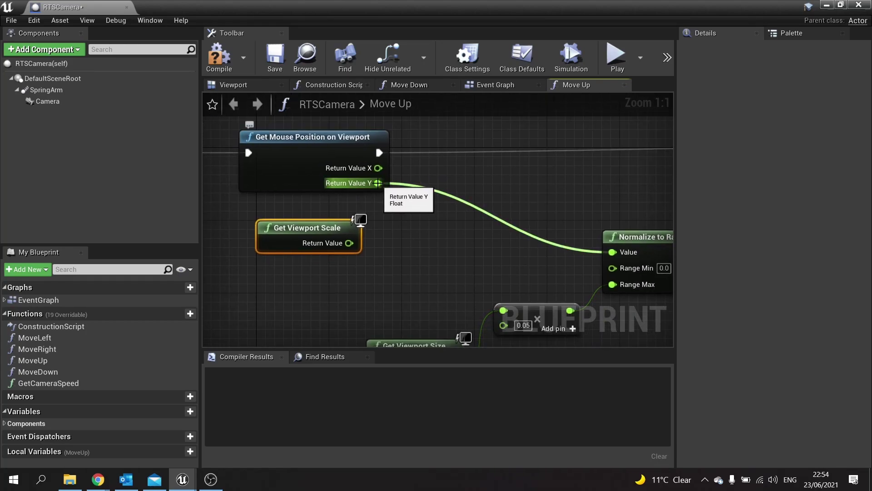
left_click(377, 182, "alt")
right_click(377, 183)
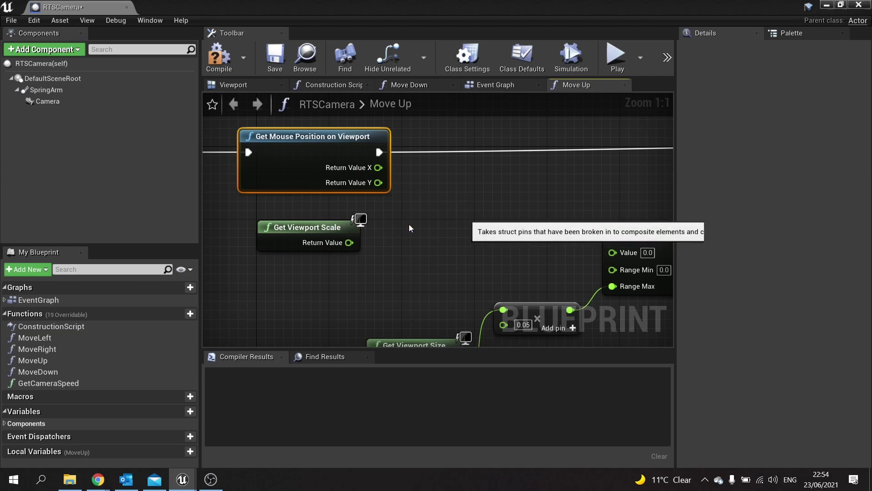
left_click(409, 223)
Multiply mouse position by viewport scale (vector2d * float), split the result and feed Y into Normalize to Range
left_click_drag(379, 169, 412, 224)
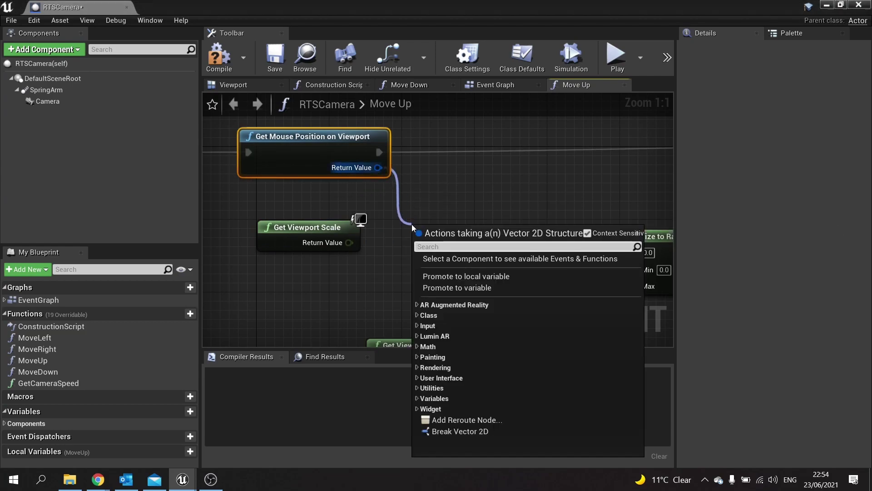
type("mul")
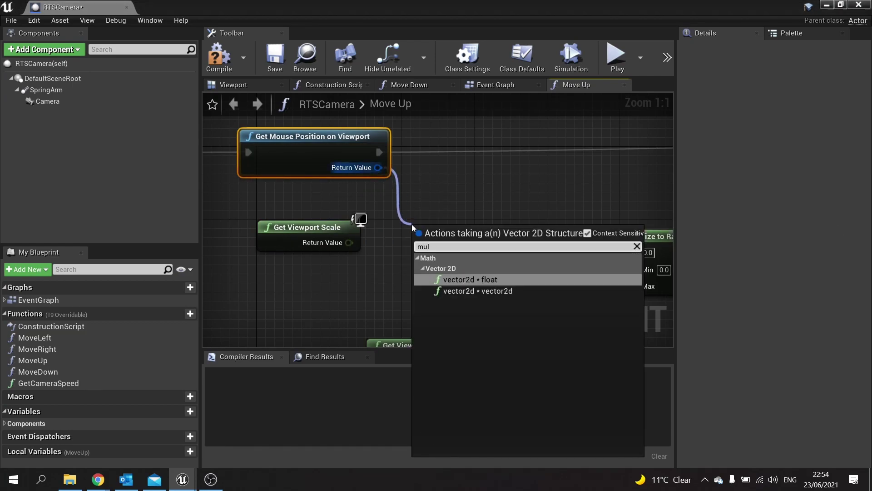
left_click(476, 280)
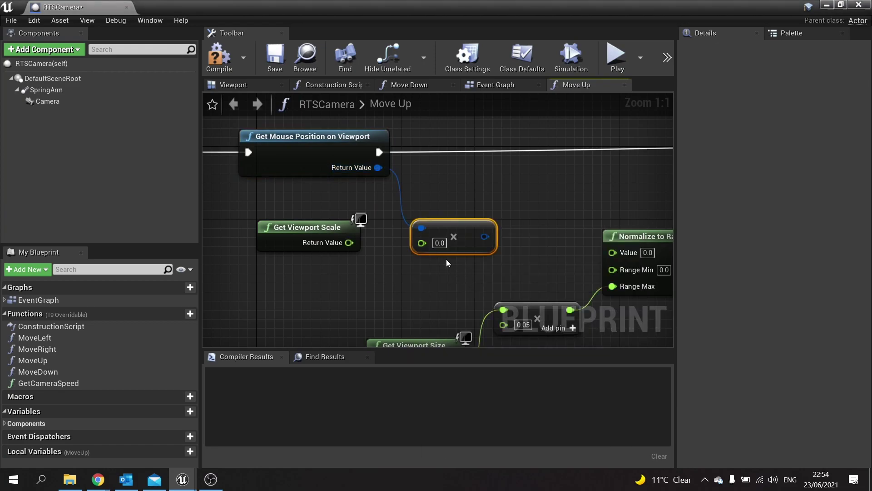
left_click_drag(422, 244, 349, 243)
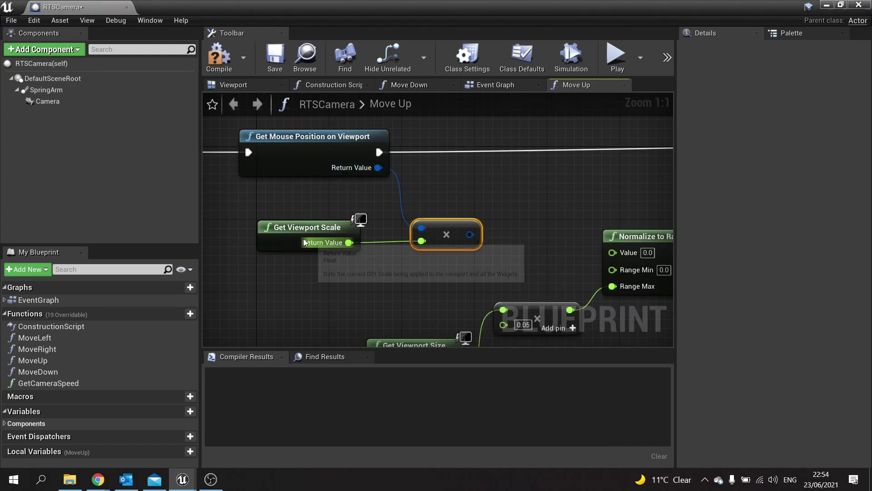
right_click_drag(434, 257, 371, 235)
right_click(409, 214)
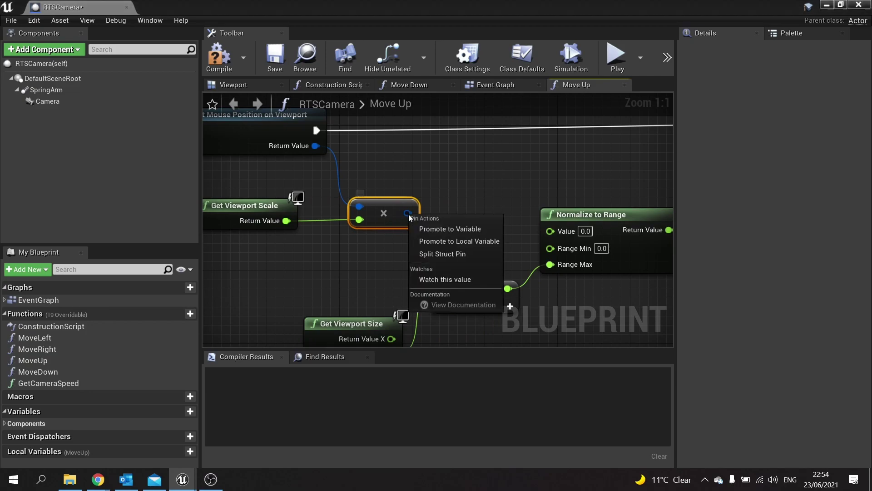
left_click(432, 253)
left_click_drag(407, 221, 551, 229)
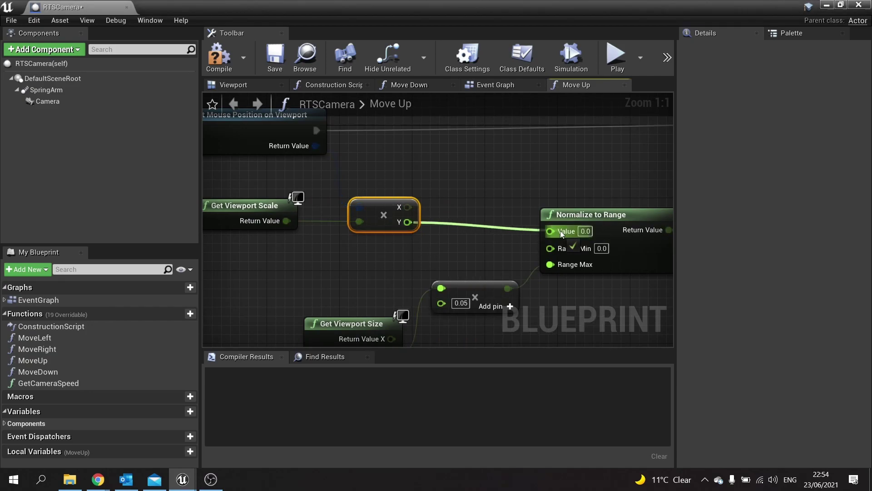
Compile RTSCamera, review the Move Down, MoveLeft and MoveRight graphs, then compile and save
left_click(219, 58)
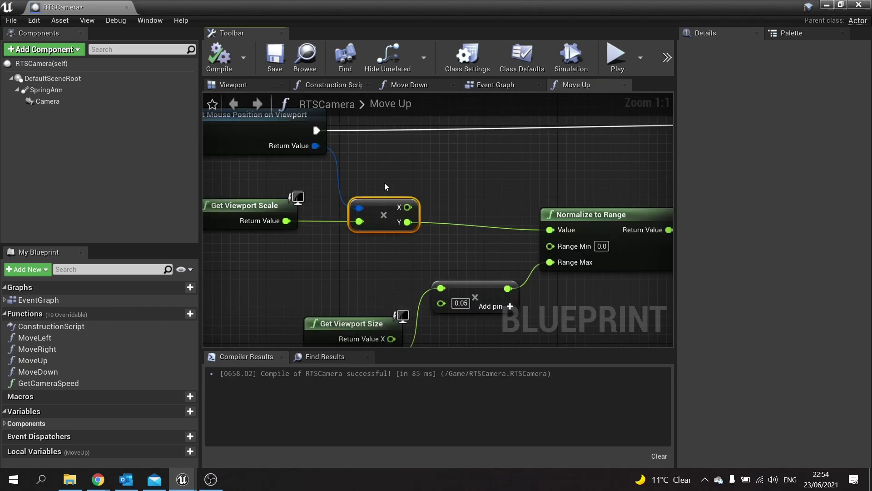
left_click(416, 85)
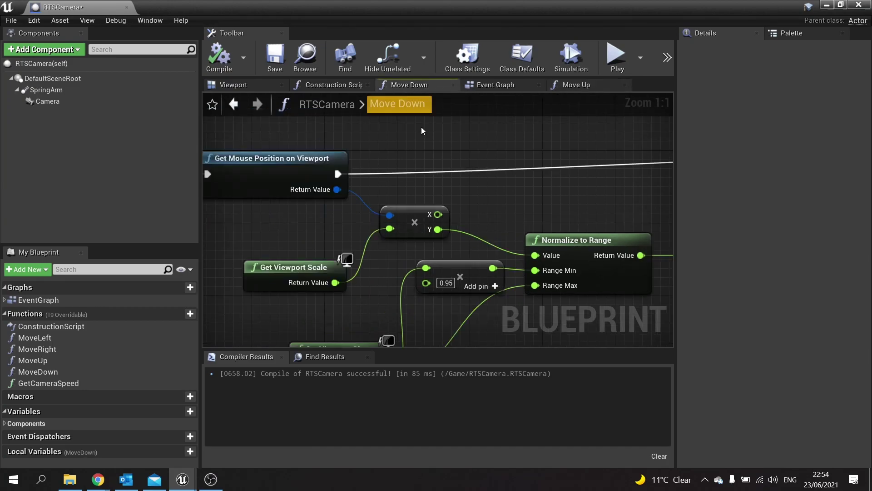
double_click(34, 338)
scroll(316, 212, "up", 4)
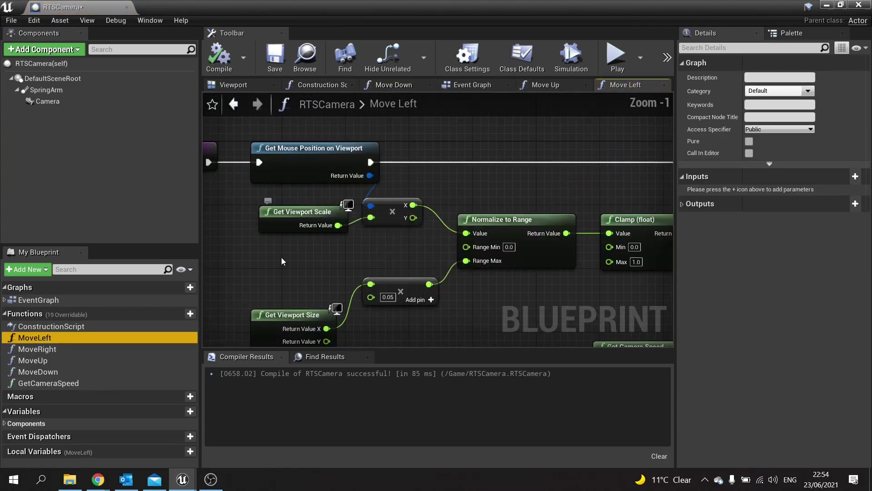
double_click(97, 349)
scroll(394, 216, "up", 3)
scroll(409, 215, "up", 1)
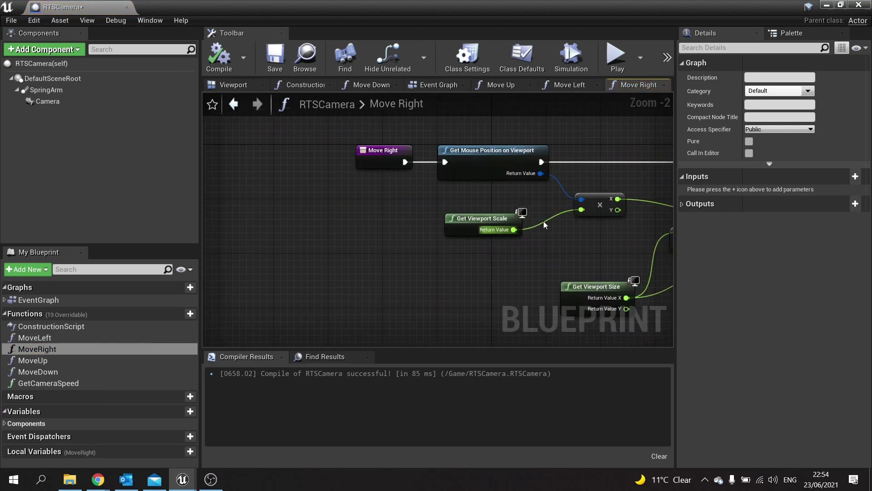
scroll(442, 213, "up", 1)
left_click(219, 56)
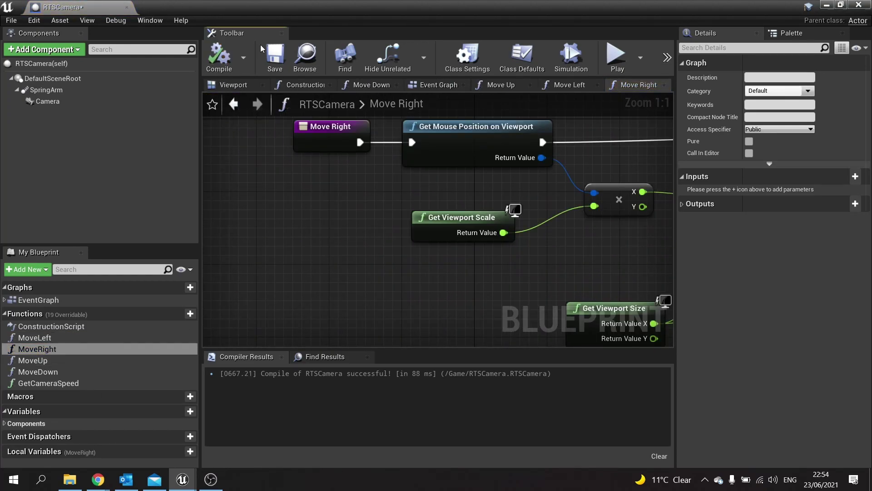
left_click(274, 56)
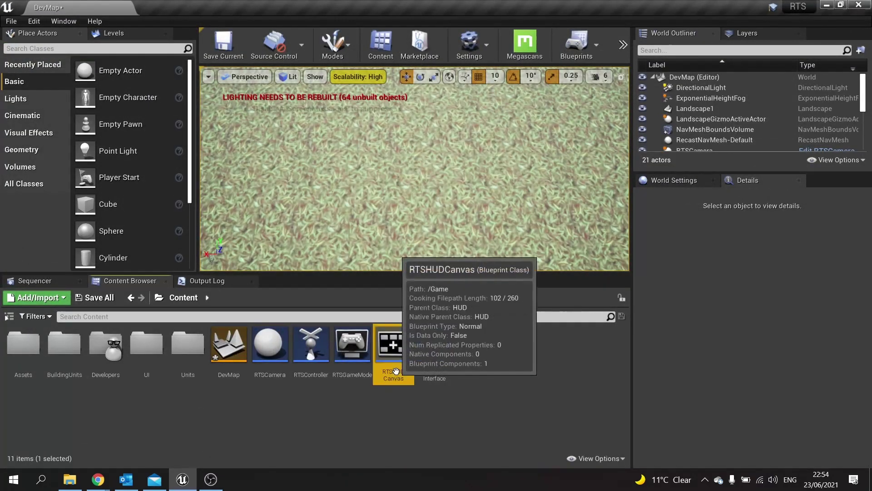
In RTSHUDCanvas's Draw HUD branch, delete the Get Mouse Position Scaled by DPI and Get Player Controller nodes
double_click(394, 346)
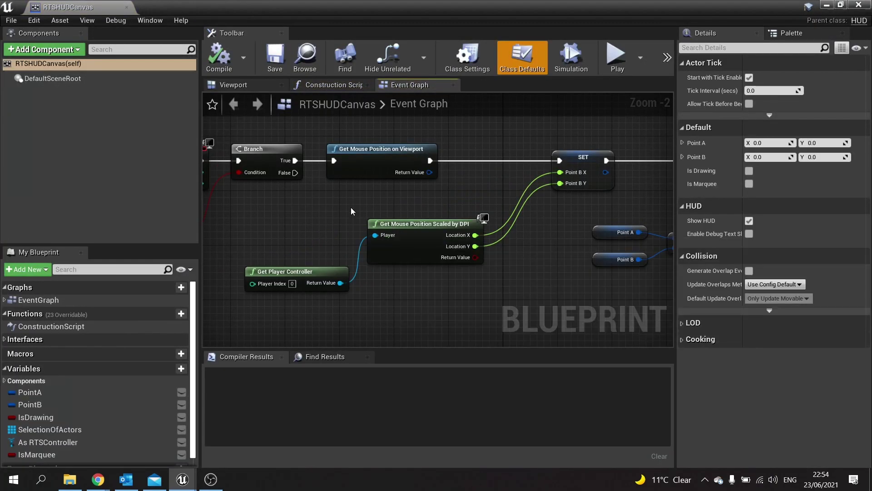
right_click_drag(352, 207, 403, 240)
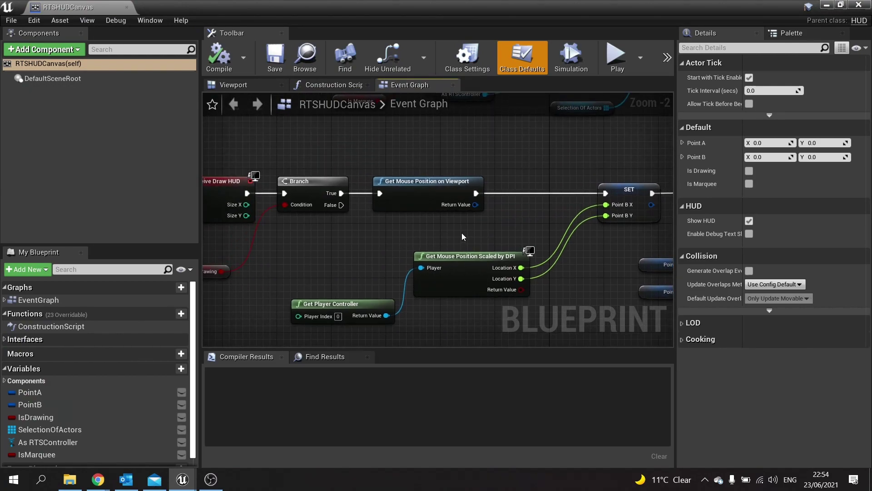
scroll(462, 232, "up", 1)
scroll(463, 232, "up", 1)
right_click_drag(463, 232, 427, 203)
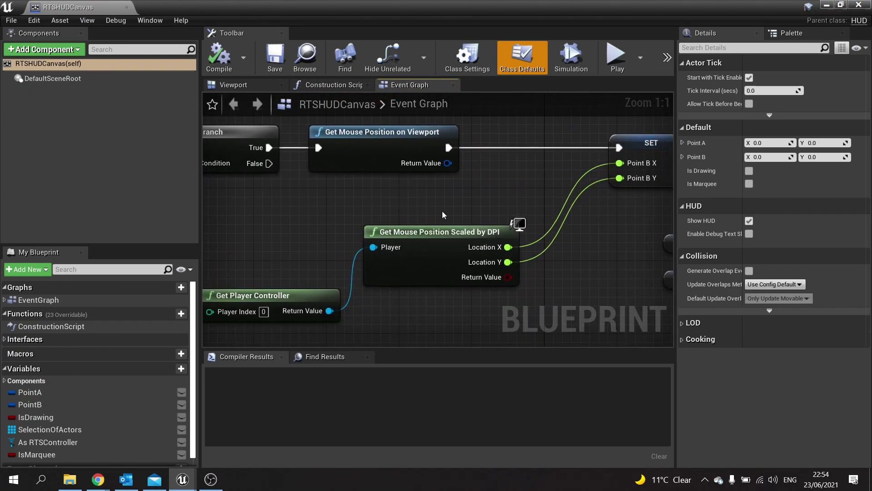
mouse_move(470, 257)
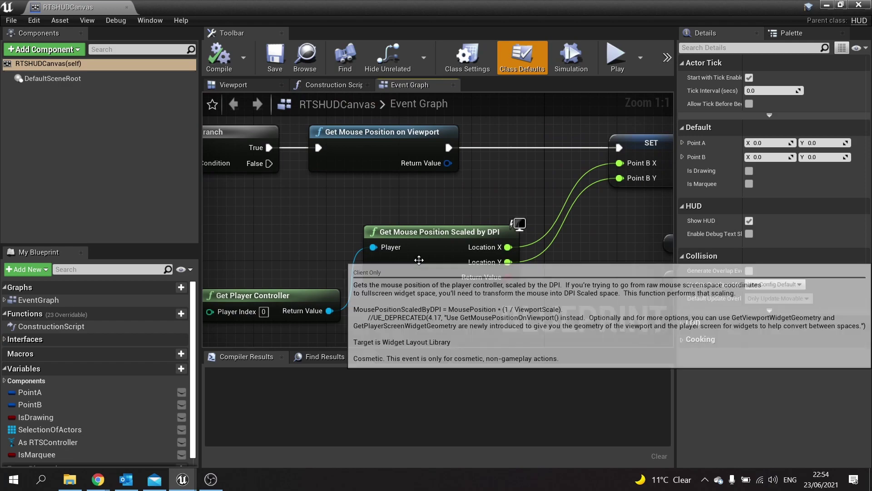
right_click_drag(376, 154, 423, 181)
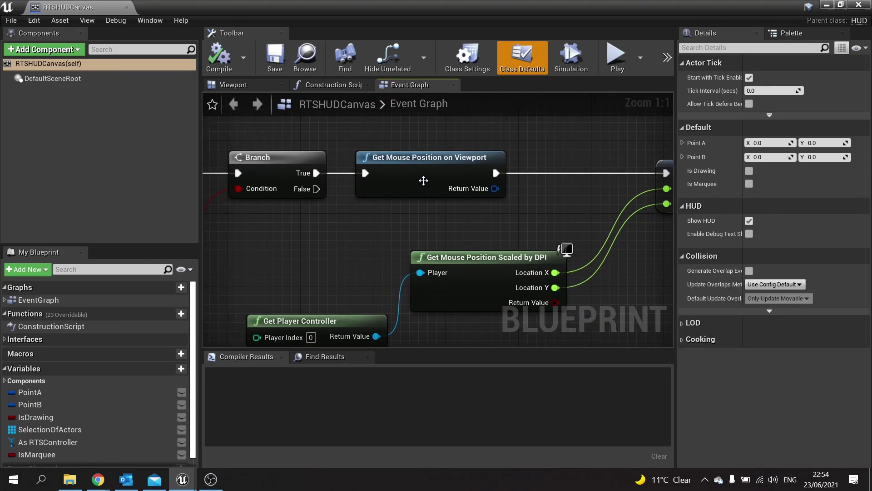
left_click(423, 180)
right_click_drag(367, 283, 277, 232)
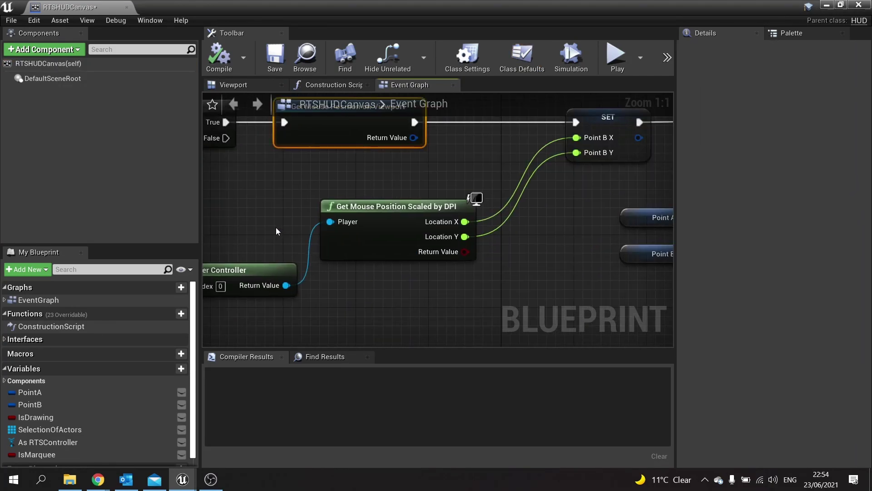
left_click_drag(253, 206, 372, 310)
key("Delete")
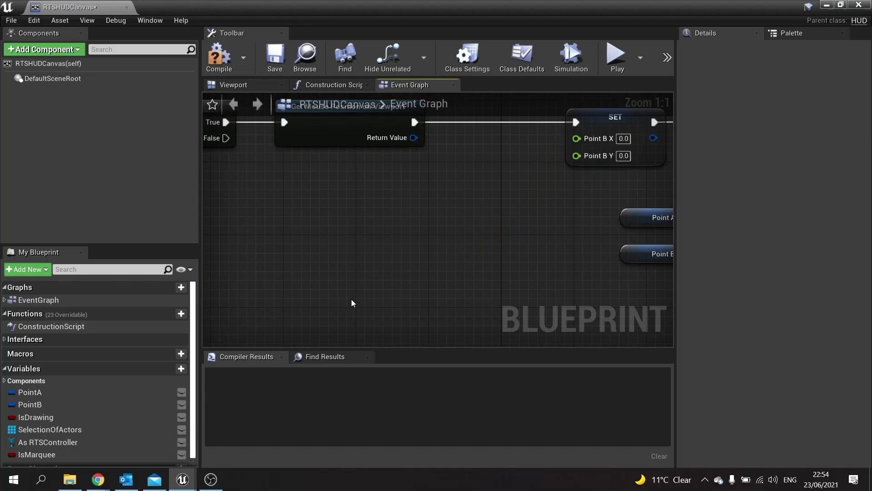
Add Get Viewport Scale and multiply the viewport mouse position by it with a vector2d * float node
right_click(326, 232)
type("get")
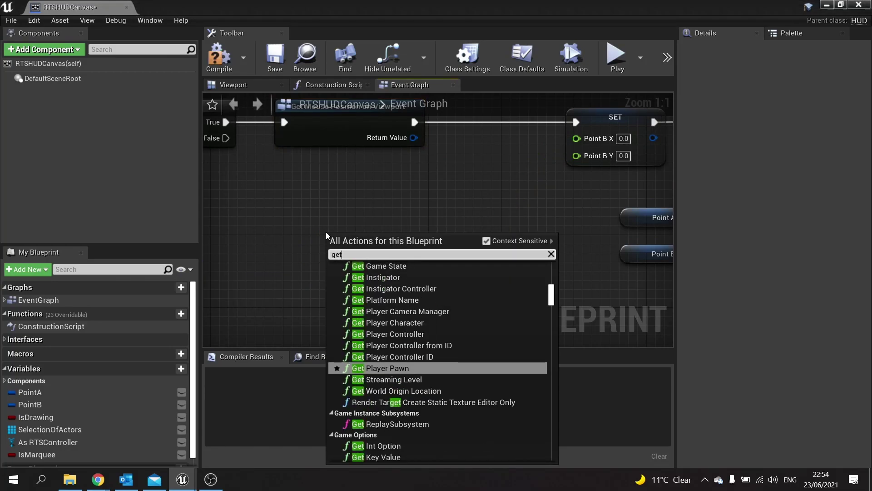
type(" viewport")
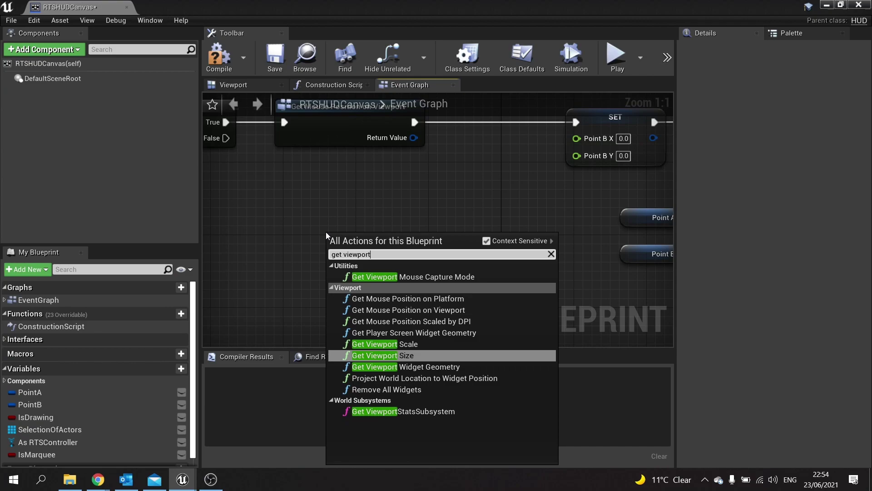
left_click(381, 345)
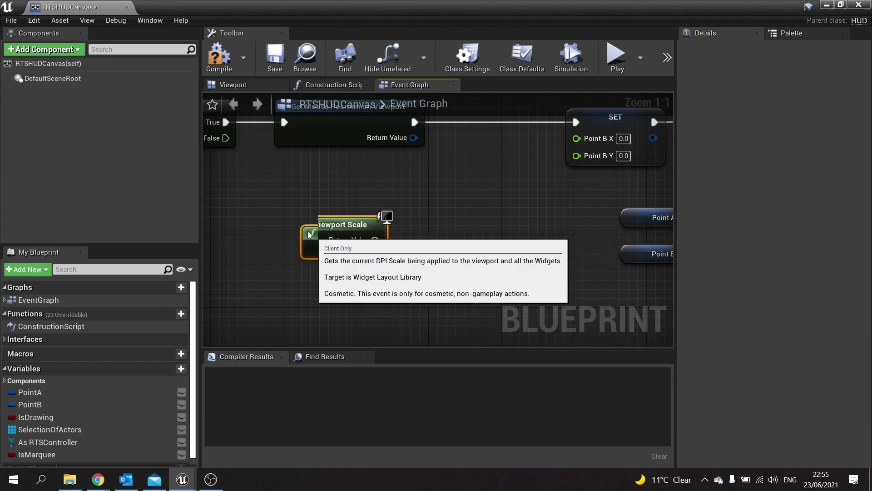
left_click_drag(341, 228, 306, 211)
left_click_drag(413, 138, 411, 200)
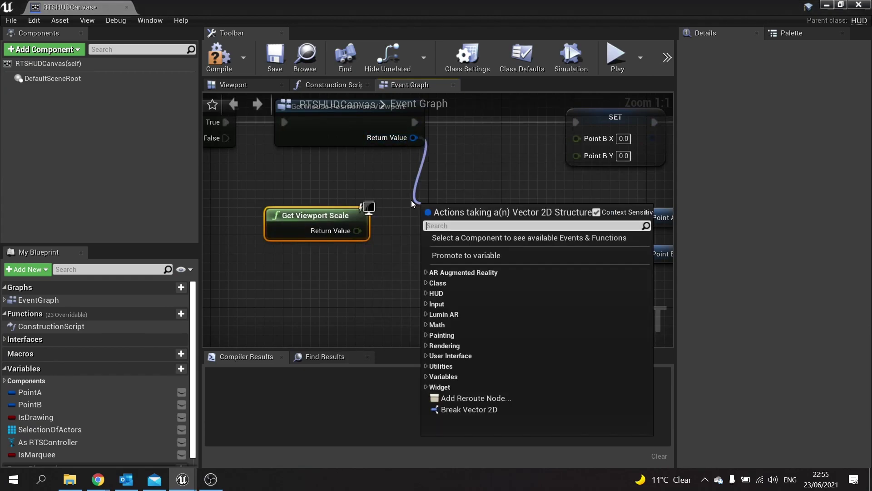
type("*")
left_click(466, 258)
left_click_drag(356, 231, 430, 220)
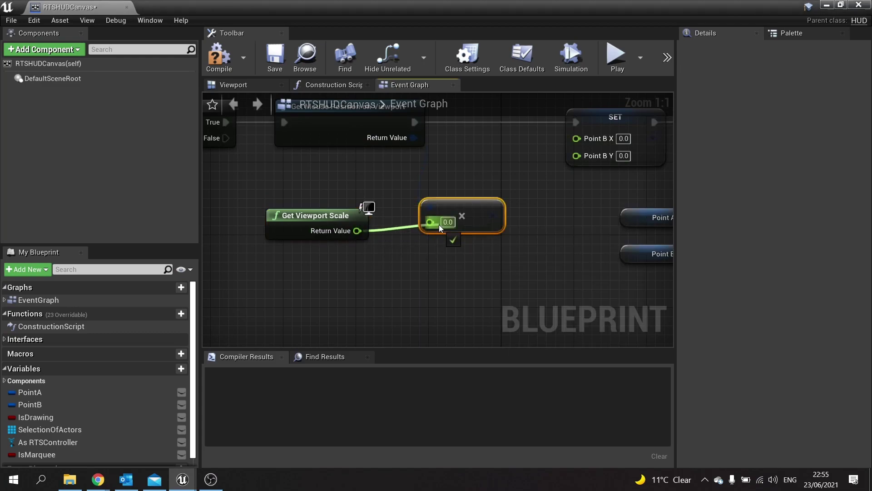
Split the scaled product and wire its X and Y into Point B X and Point B Y
right_click(479, 216)
left_click(539, 240)
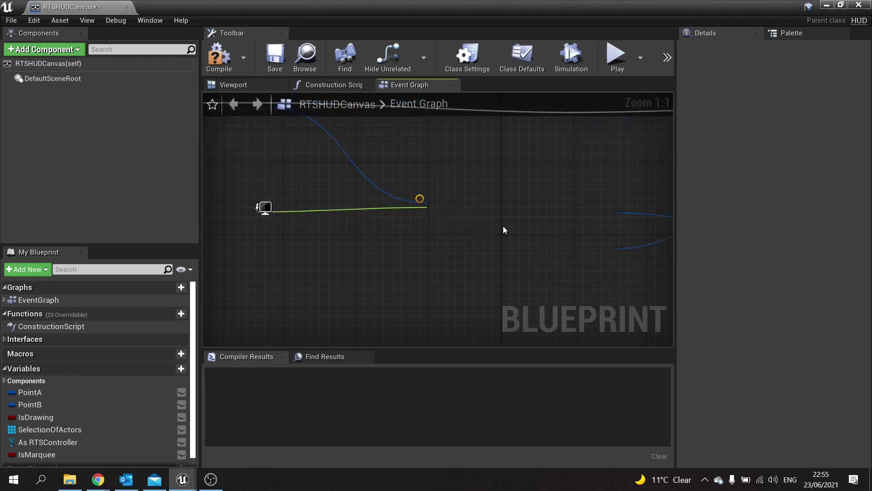
left_click_drag(478, 208, 578, 139)
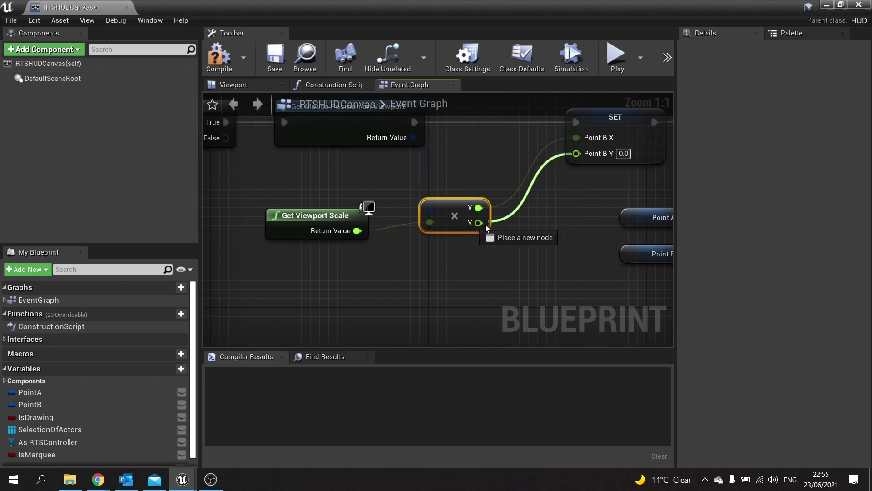
left_click_drag(479, 223, 576, 153)
mouse_move(492, 168)
right_mouse_down()
mouse_move(515, 233)
mouse_move(258, 238)
mouse_move(624, 266)
right_mouse_up()
scroll(258, 239, "down", 3)
scroll(471, 253, "up", 2)
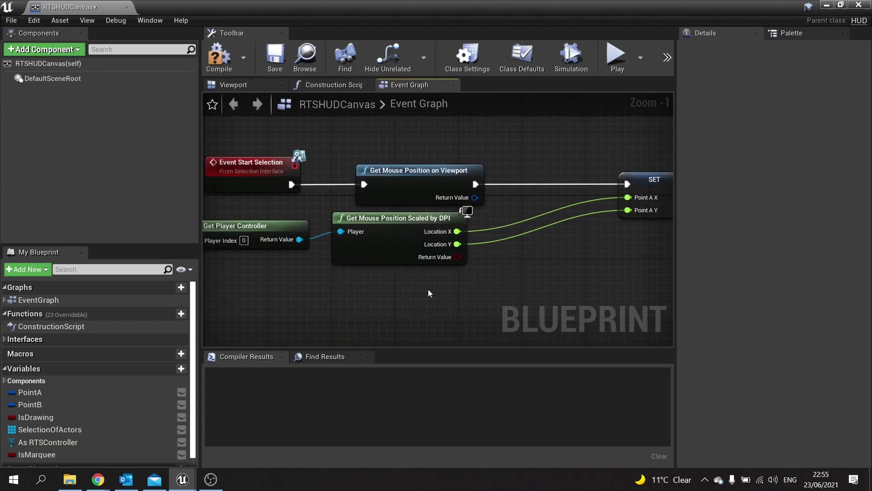
In Event Start Selection, delete the DPI-scaled nodes and multiply viewport mouse position by Get Viewport Scale
left_click_drag(426, 288, 243, 240)
key("Delete")
left_click(446, 201)
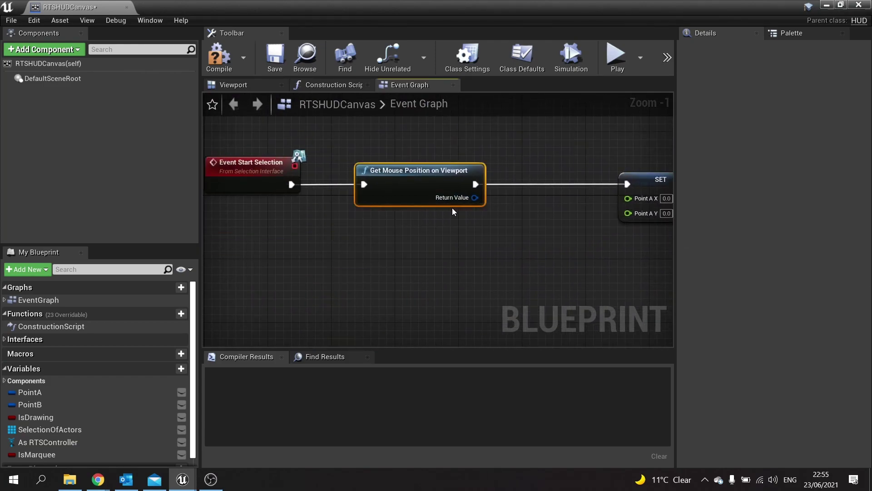
mouse_move(466, 196)
left_mouse_down()
mouse_move(472, 267)
mouse_move(411, 280)
left_mouse_up()
type("*")
left_click(538, 71)
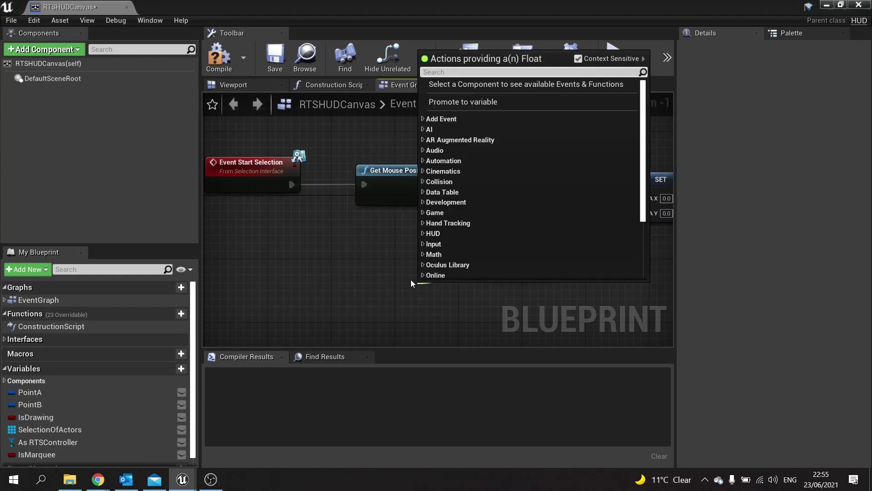
type("viewpor")
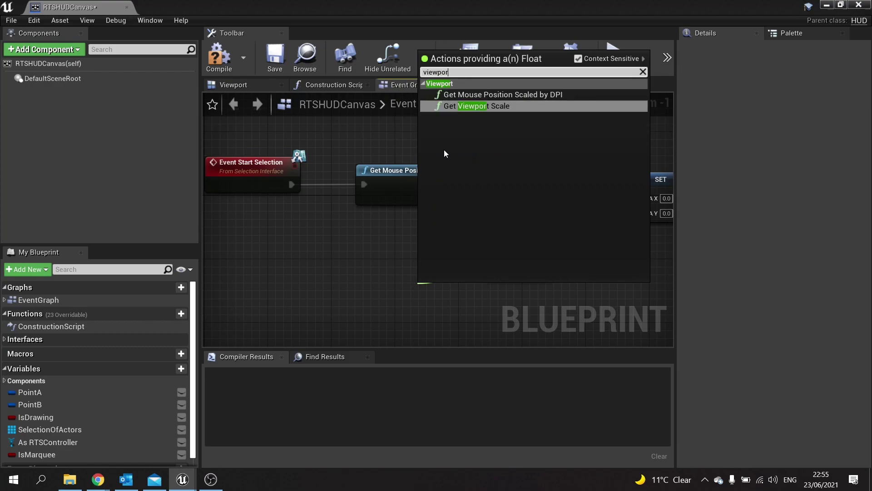
left_click(463, 105)
Split the product, wire X and Y into Point A X and Y, and compile RTSHUDCanvas
right_click(534, 265)
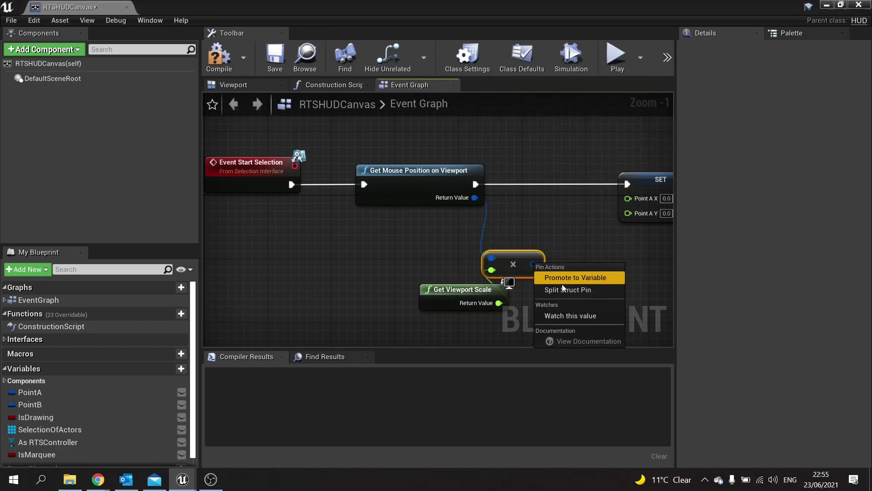
left_click(546, 289)
left_click_drag(518, 273, 542, 247)
right_click_drag(588, 260, 492, 269)
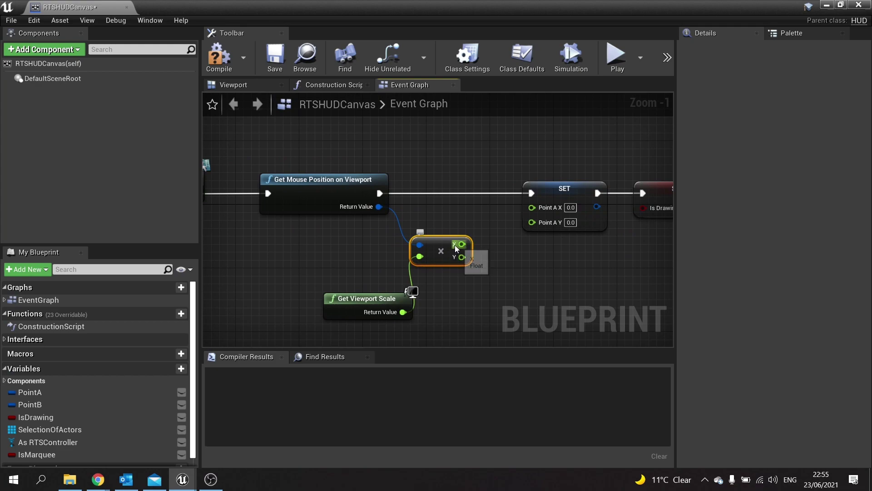
mouse_move(462, 243)
left_mouse_down()
mouse_move(532, 207)
mouse_move(459, 259)
left_mouse_up()
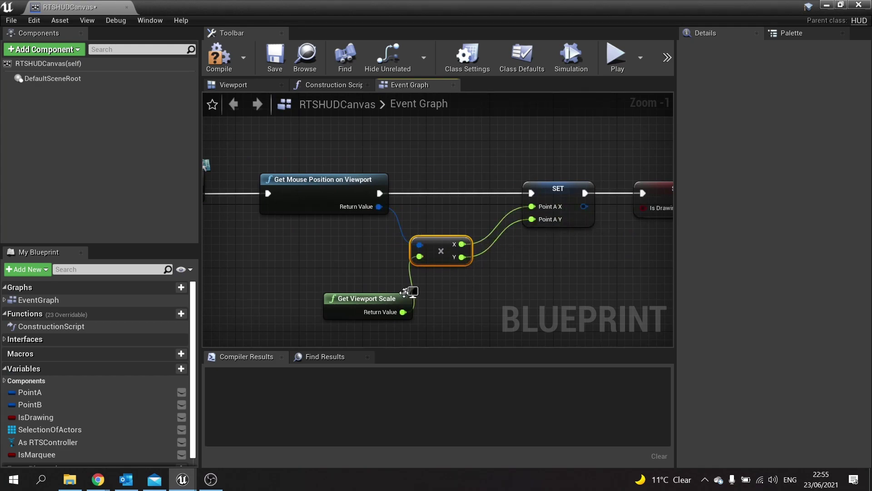
left_click_drag(389, 299, 373, 275)
left_click(220, 57)
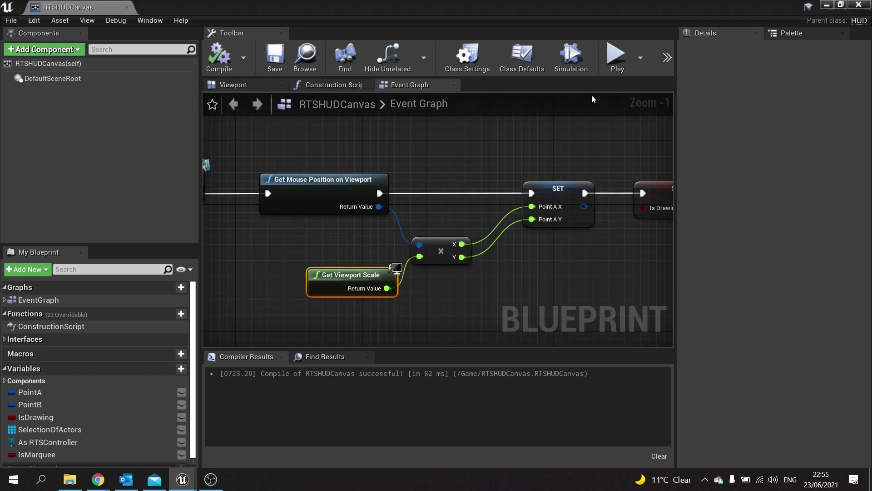
Close the blueprint editor, start Play In Editor on DevMap and place a building on the terrain
left_click(859, 6)
left_click(622, 45)
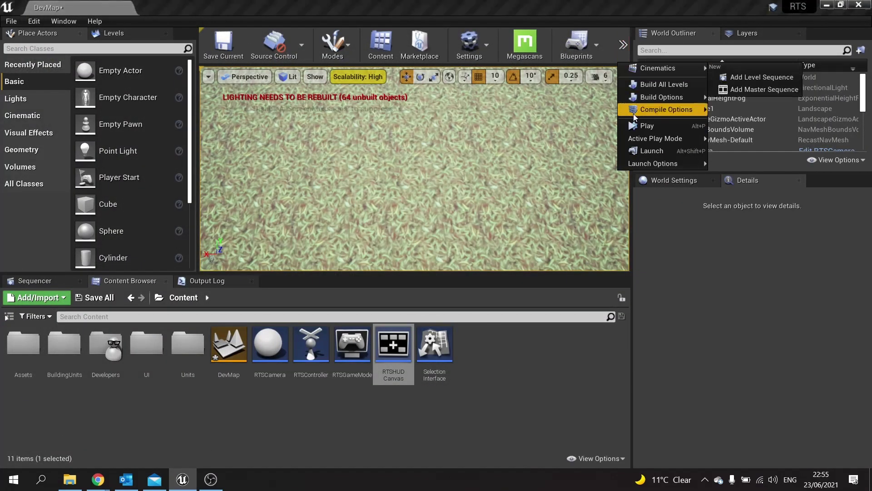
left_click(662, 127)
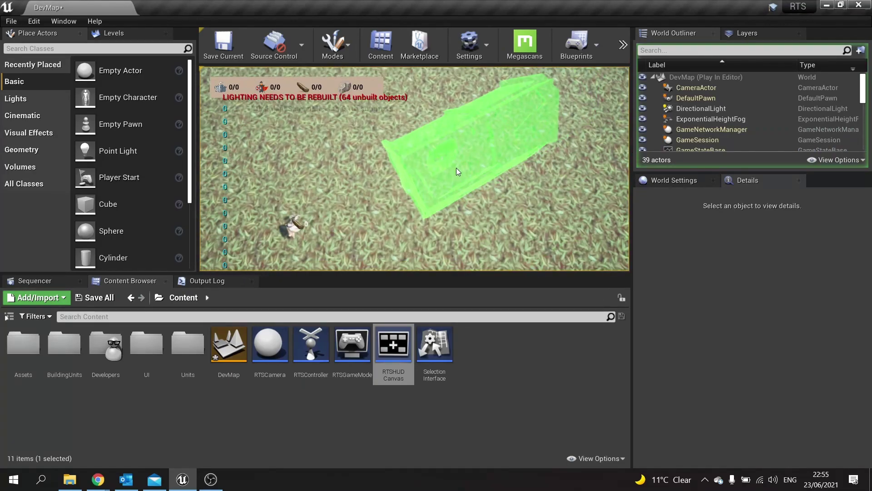
left_click(456, 168)
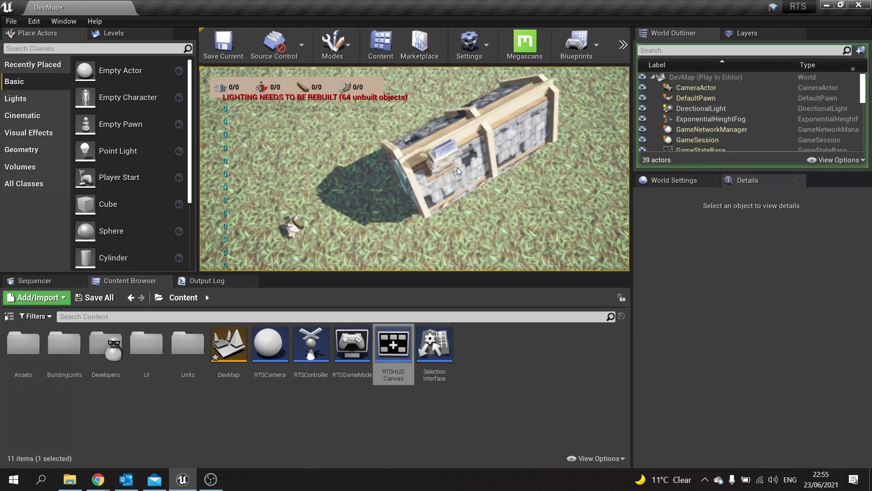